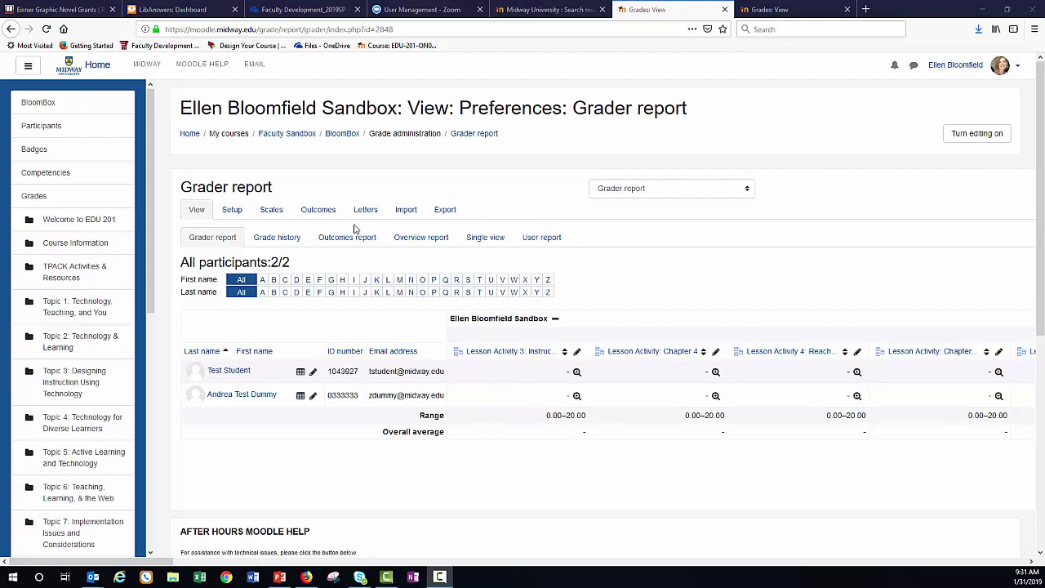
Open the gradebook setup, check the aggregation methods in the top-level course category's settings, and save with Natural selected.
click(232, 210)
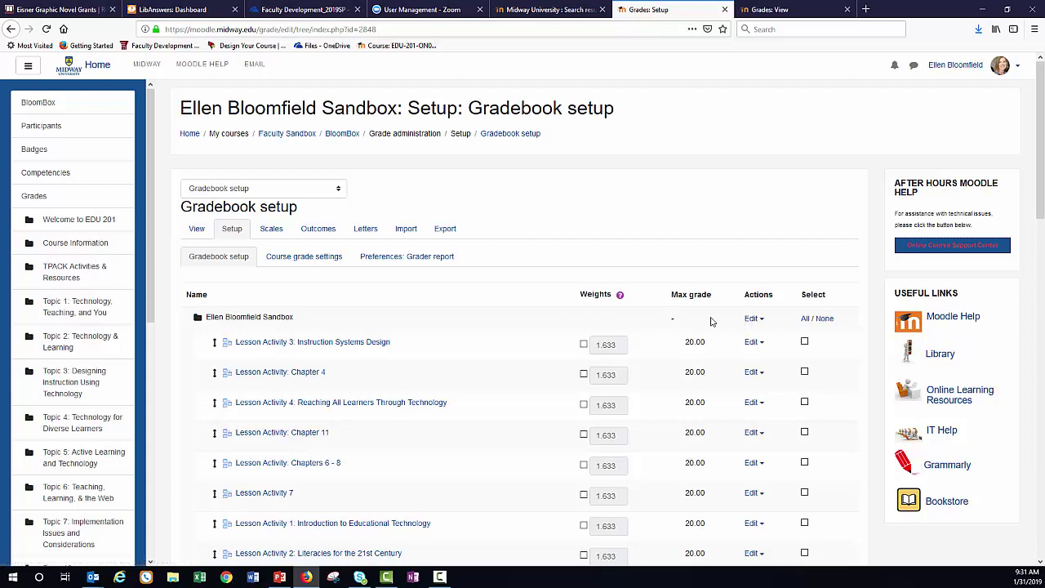
click(753, 321)
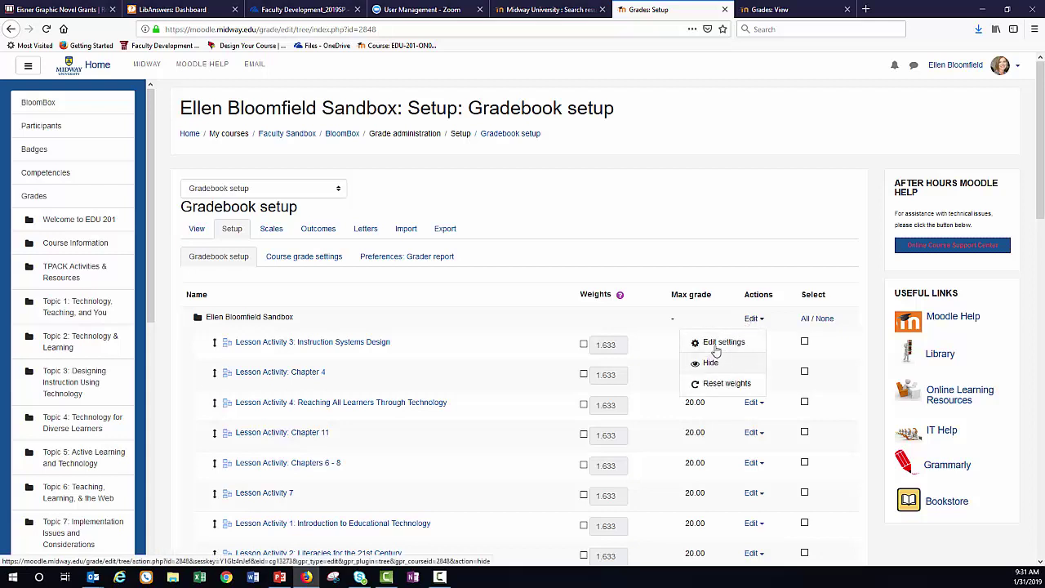
click(720, 345)
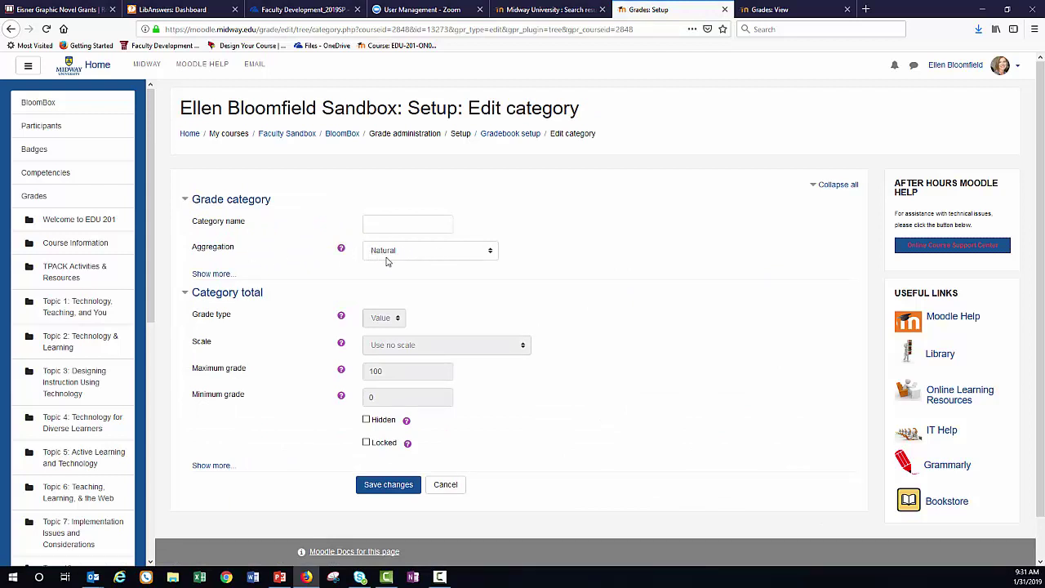
click(492, 254)
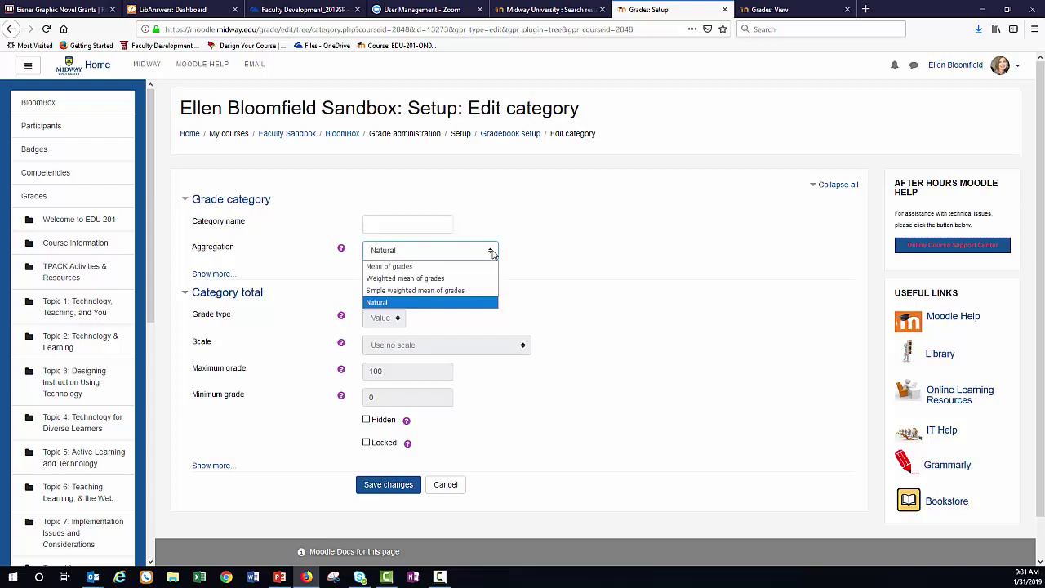
click(294, 251)
click(388, 487)
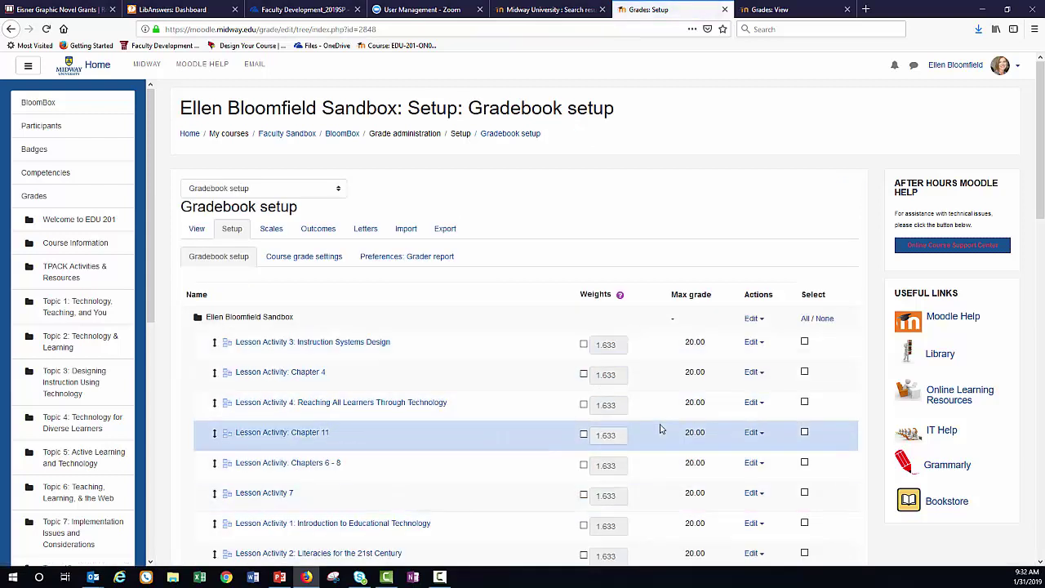
Review the weights and maximum grades of the sandbox course's lesson activities, projects and forums.
scroll(658, 426, down, 1)
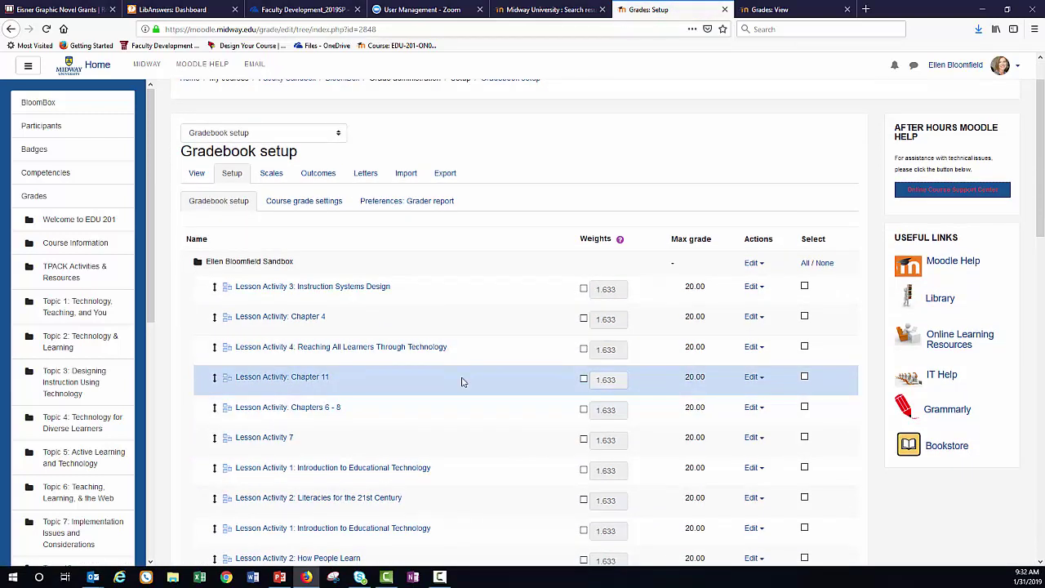
scroll(461, 382, down, 1)
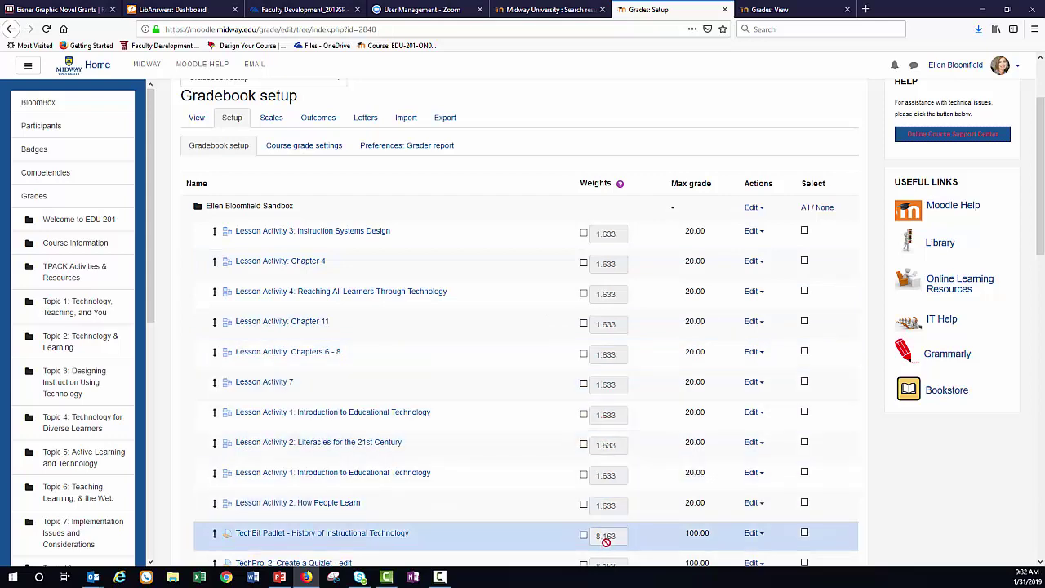
scroll(617, 530, down, 1)
scroll(617, 530, down, 4)
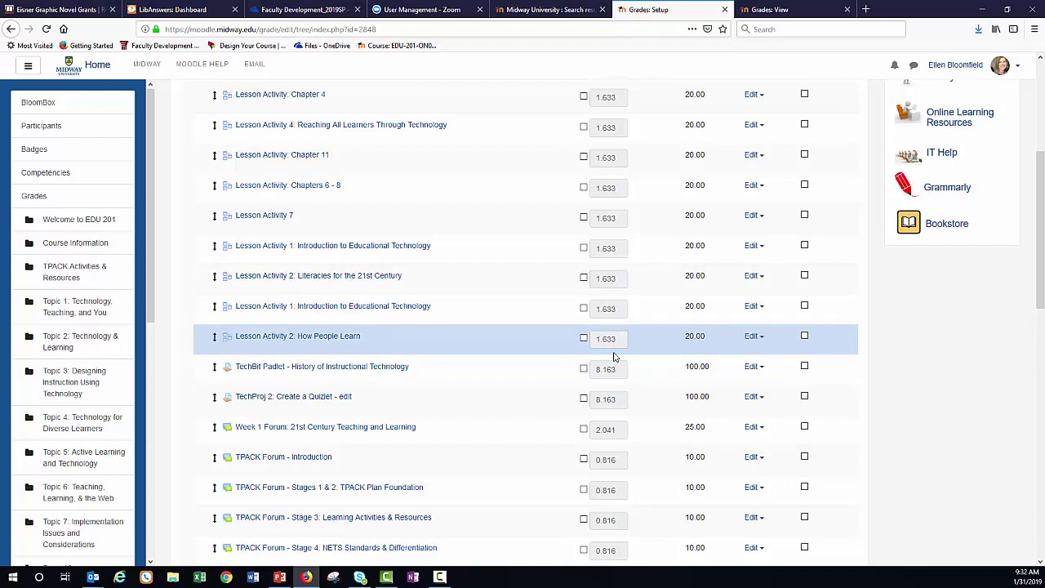
scroll(615, 357, up, 5)
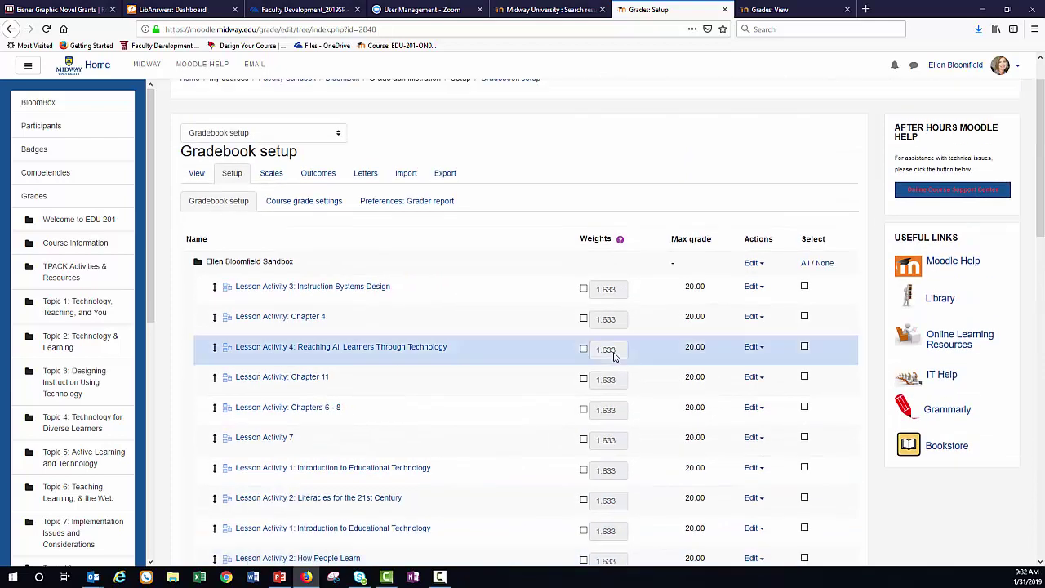
Switch to the NSG 370 MASTER course's gradebook setup and examine its grade item weights.
click(780, 9)
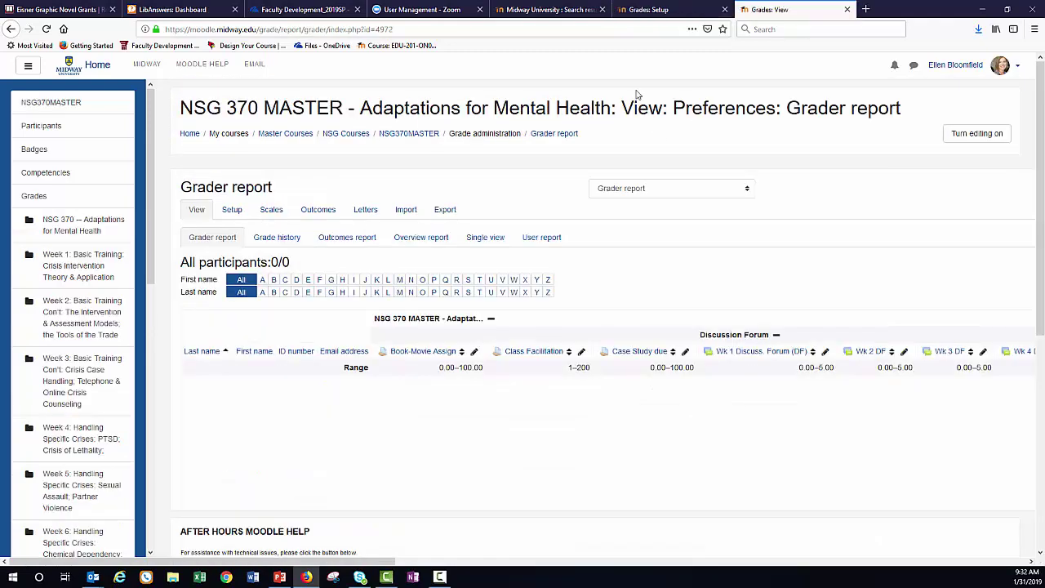
click(233, 209)
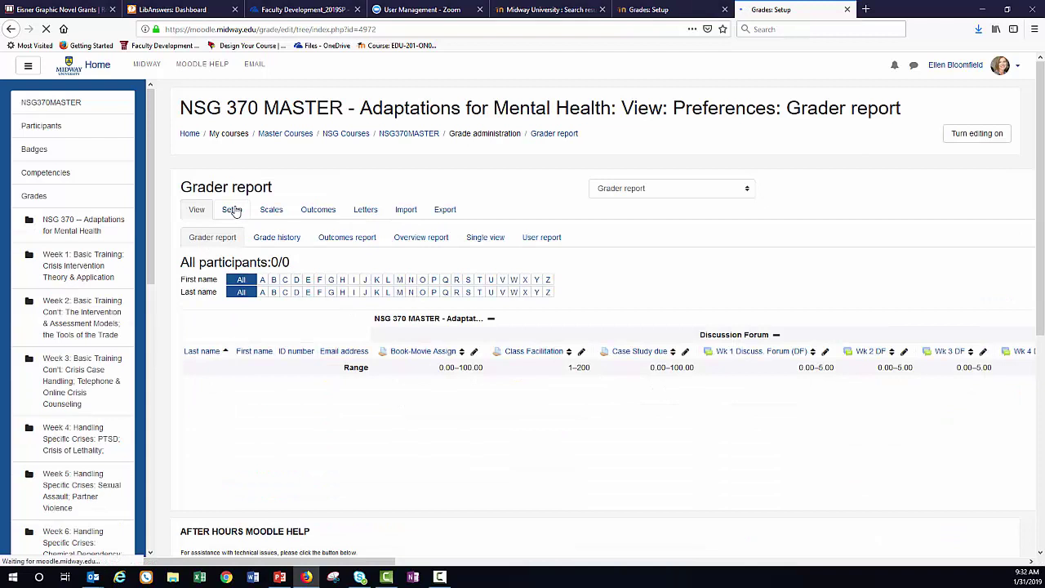
scroll(355, 339, down, 1)
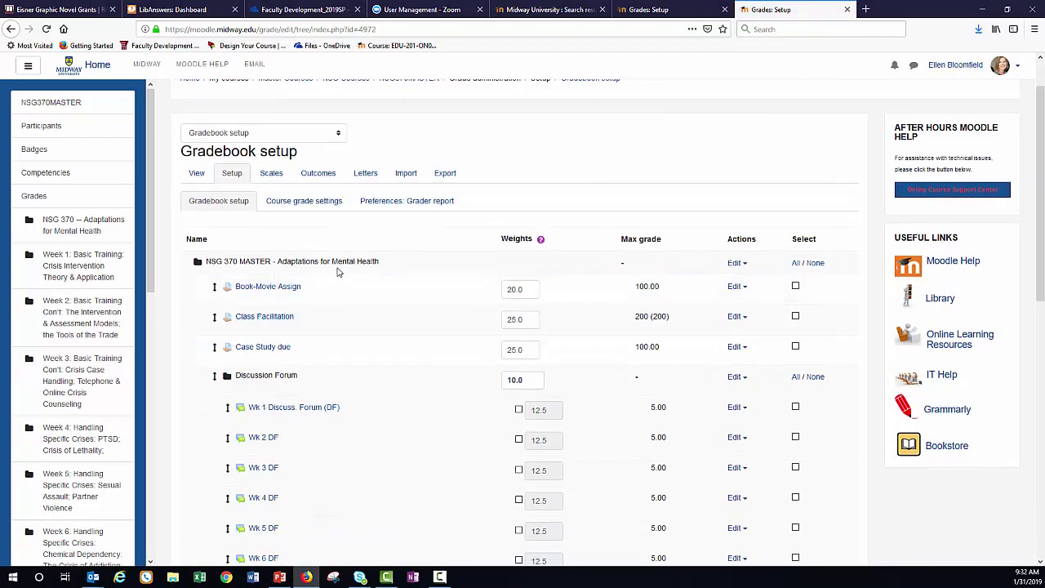
scroll(368, 270, down, 1)
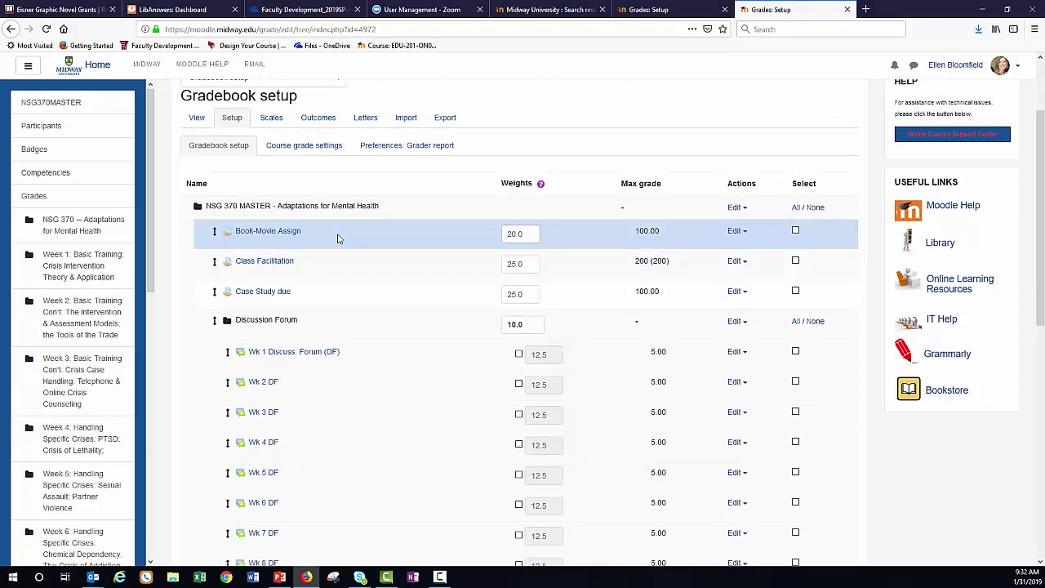
Check the item weight in the Book-Movie Assign grade item settings and save them.
click(529, 233)
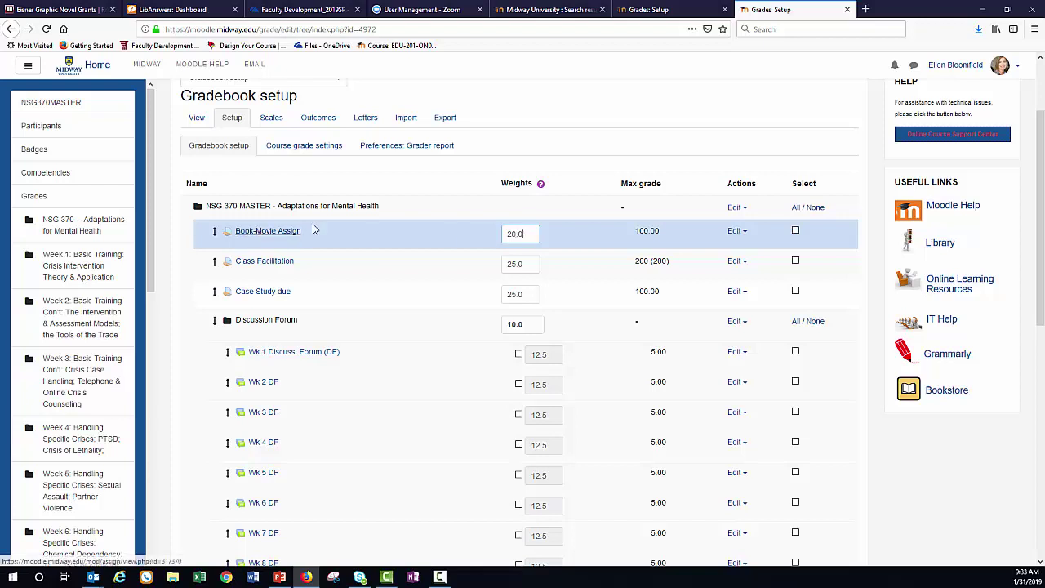
click(736, 231)
click(707, 255)
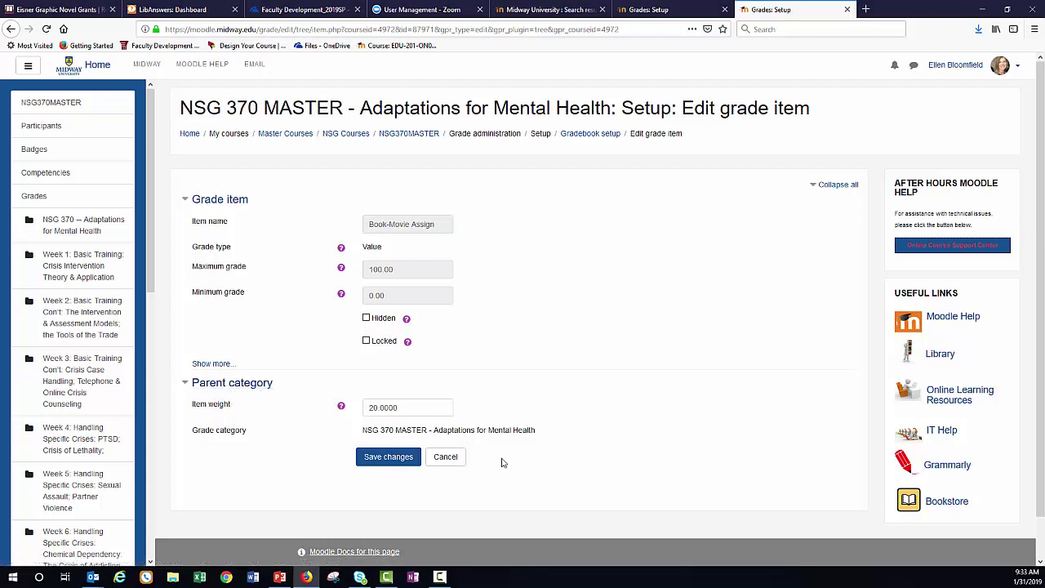
click(396, 458)
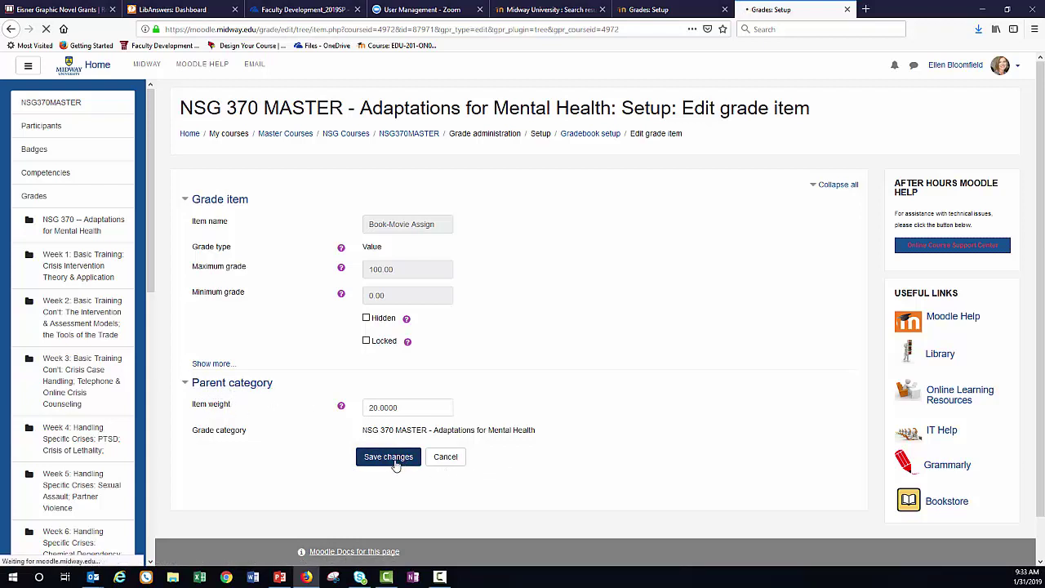
Examine how the weekly forums are weighted inside the Discussion Forum category.
scroll(412, 449, down, 3)
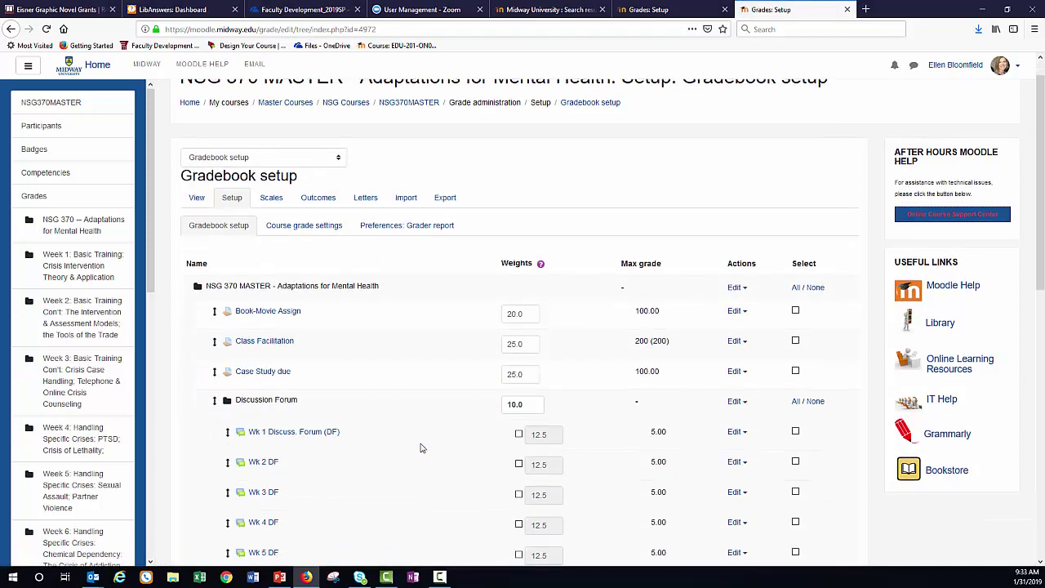
scroll(421, 447, down, 1)
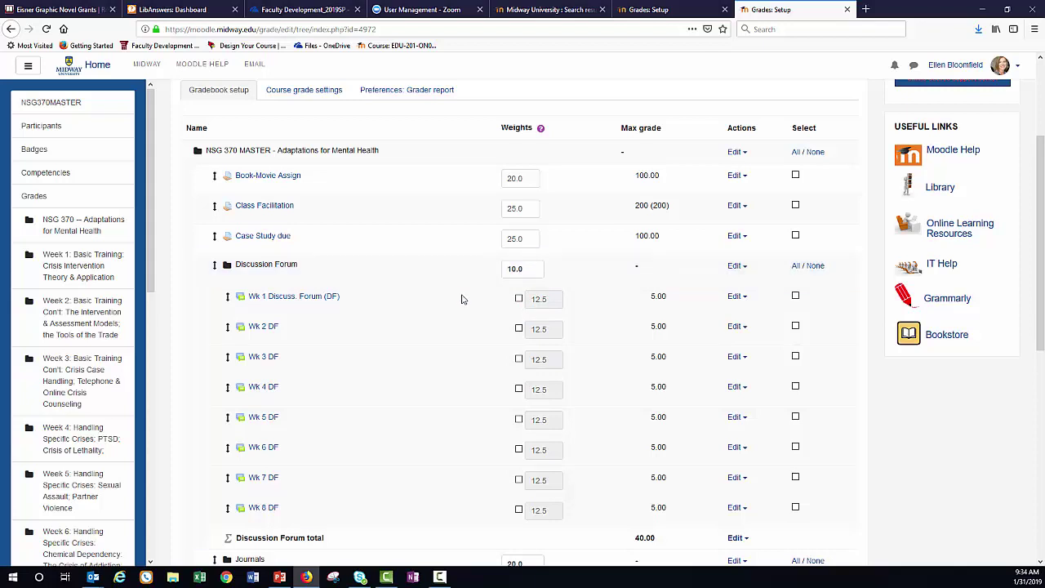
scroll(461, 300, down, 1)
scroll(461, 299, up, 3)
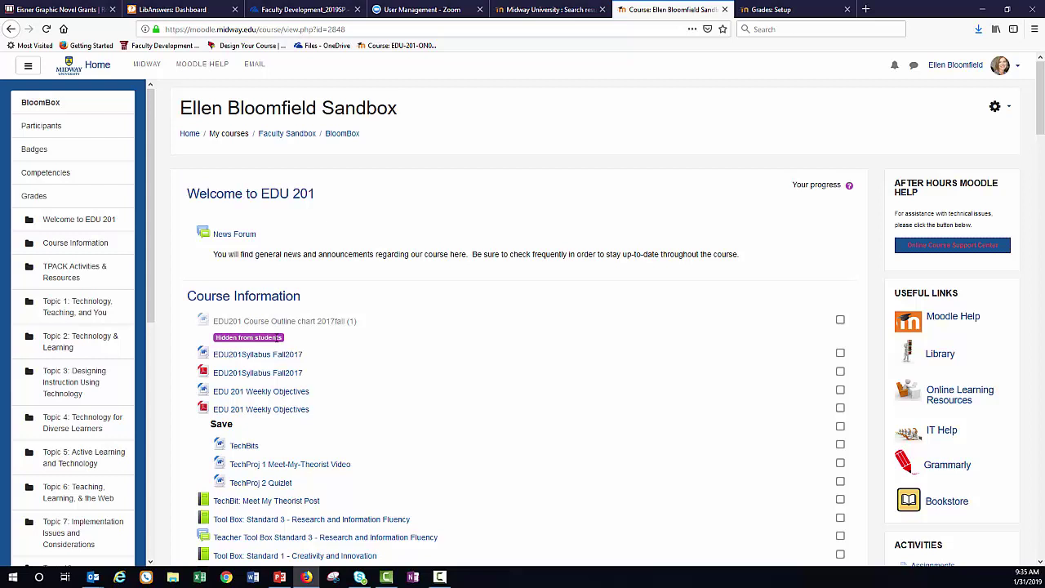
Turn editing on in the sandbox course and make the hidden EDU201 Course Outline chart 2017fall (1) visible to students.
click(995, 109)
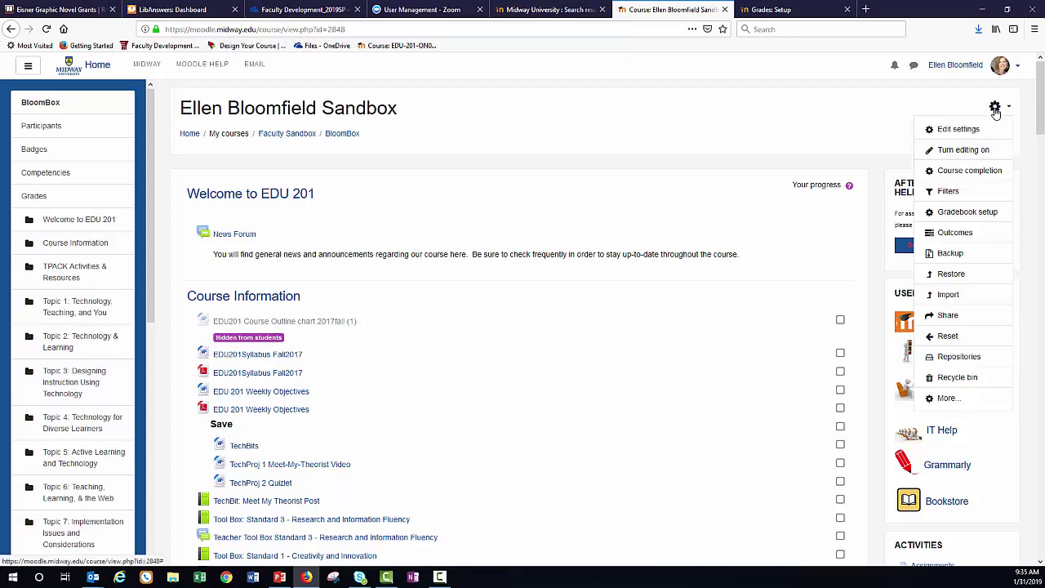
click(951, 153)
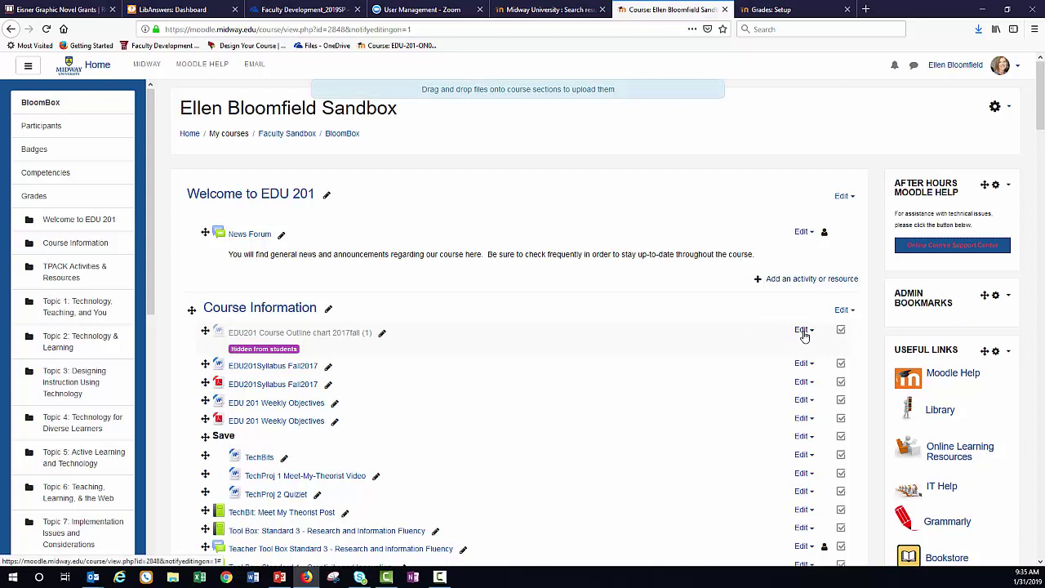
click(803, 330)
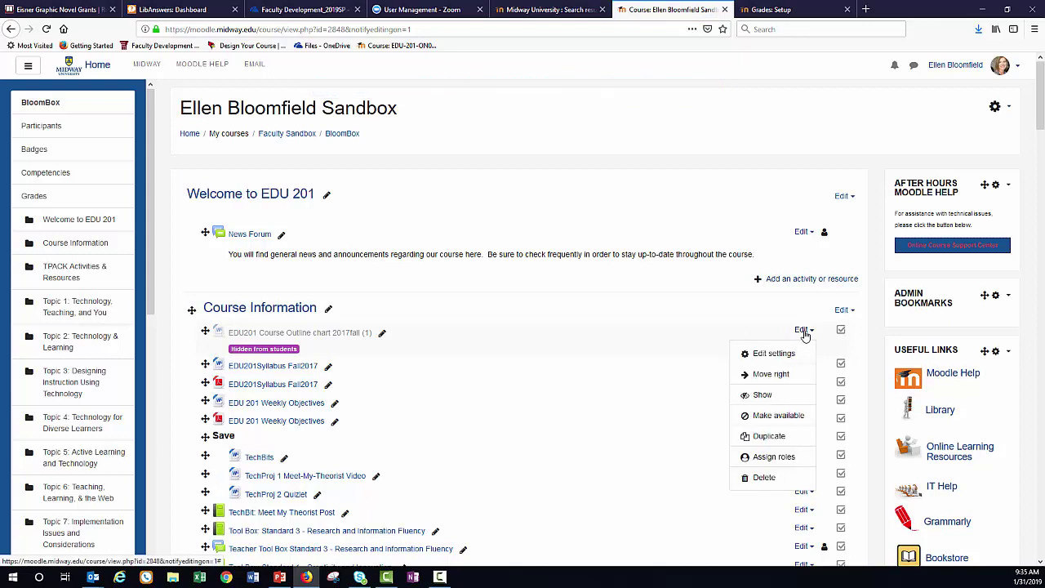
click(765, 399)
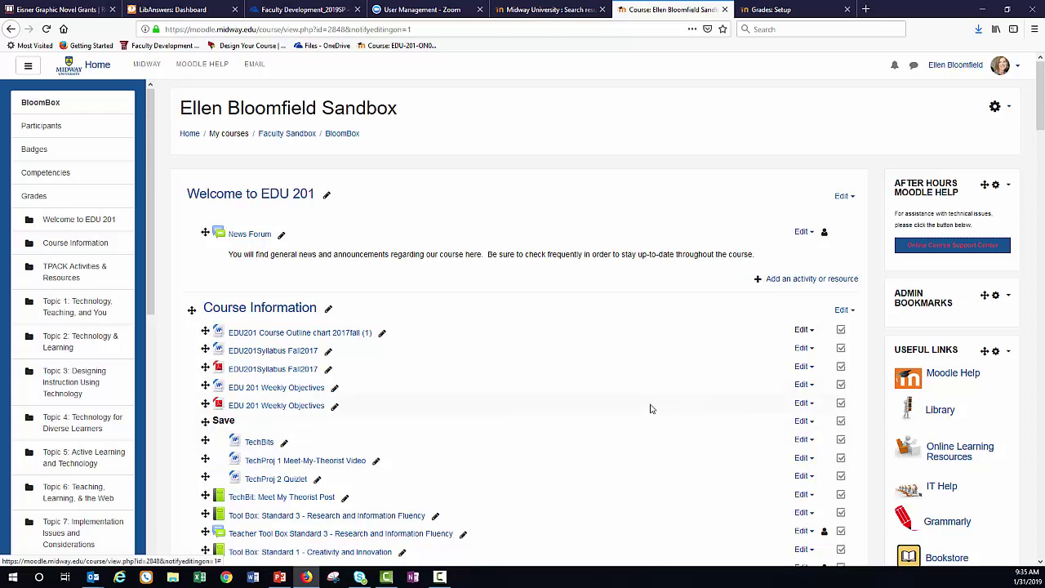
Open the settings of TPACK Forum - Introduction and expand its Restrict access section.
scroll(651, 408, down, 1)
scroll(651, 408, down, 1)
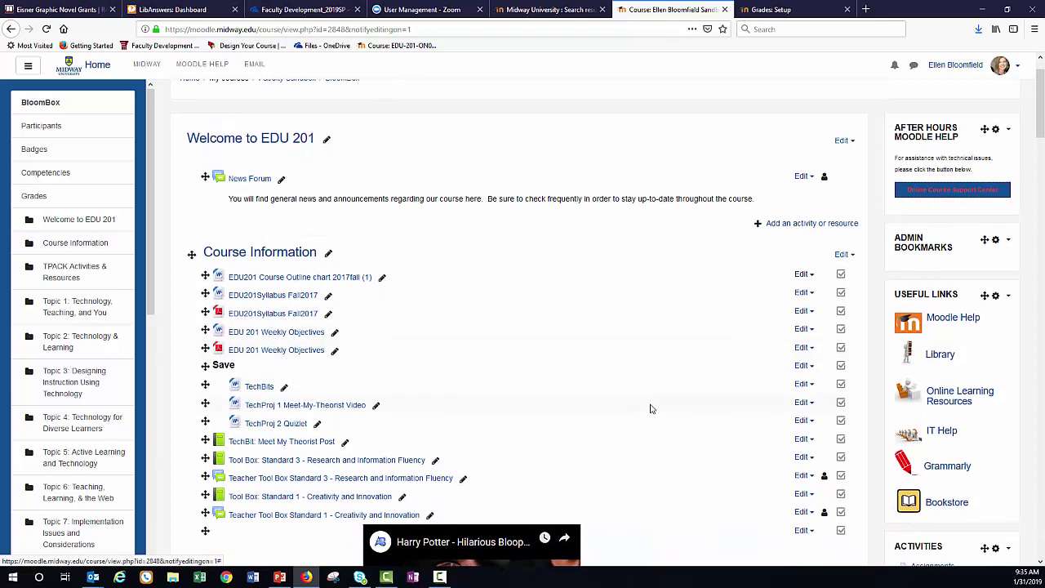
scroll(650, 408, down, 15)
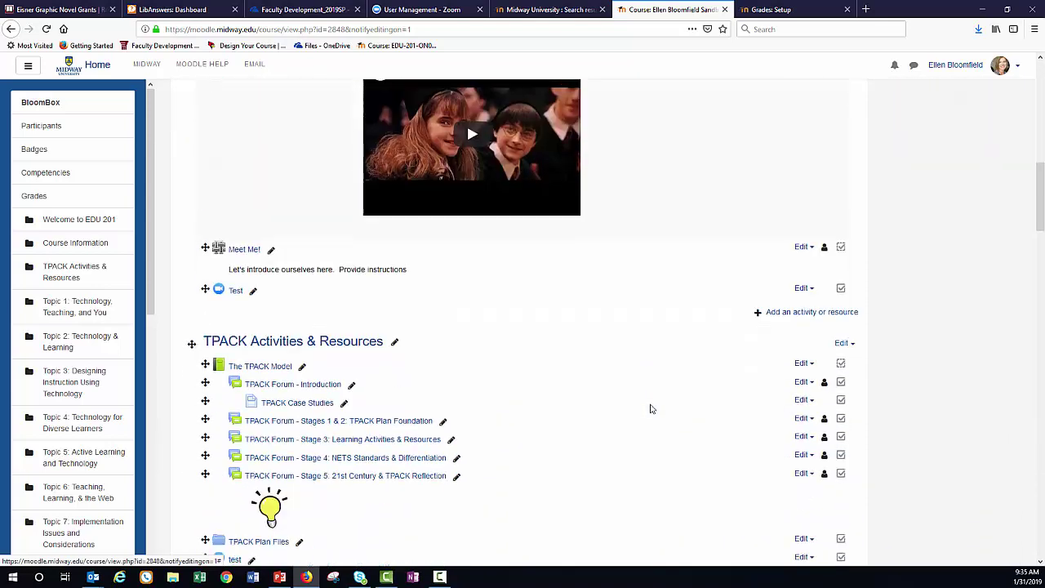
scroll(650, 408, down, 1)
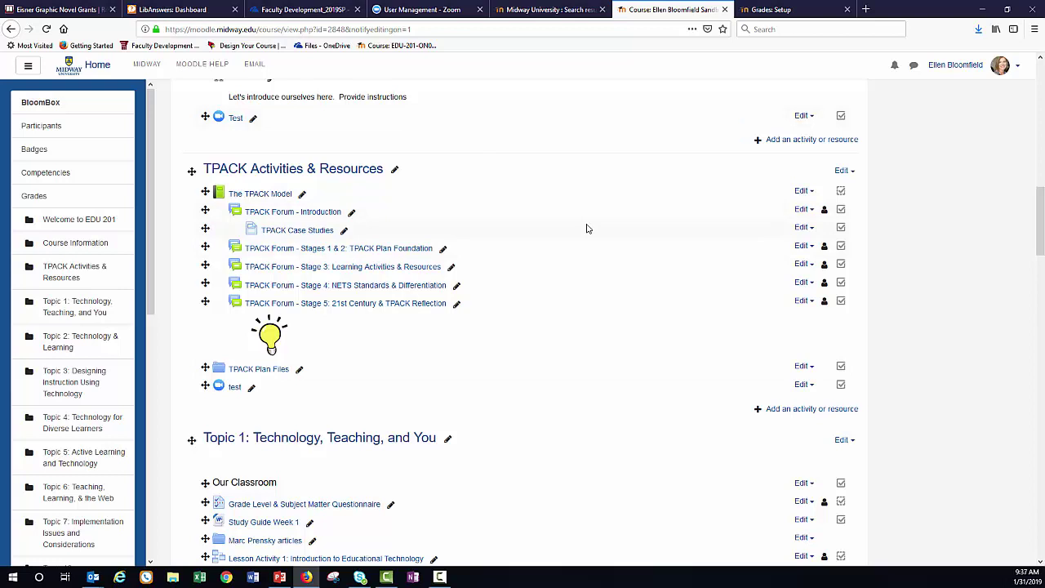
click(803, 211)
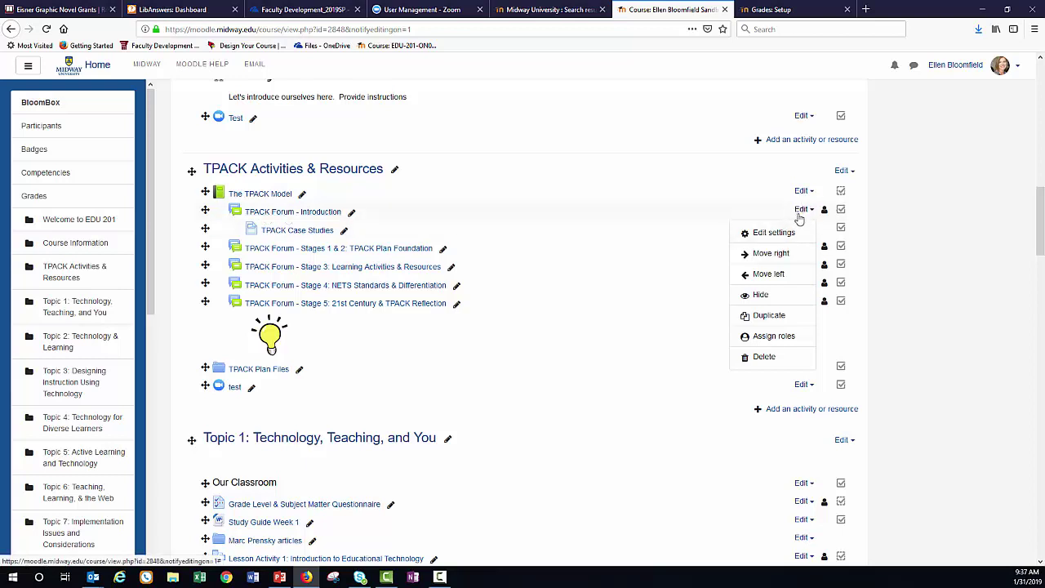
click(777, 234)
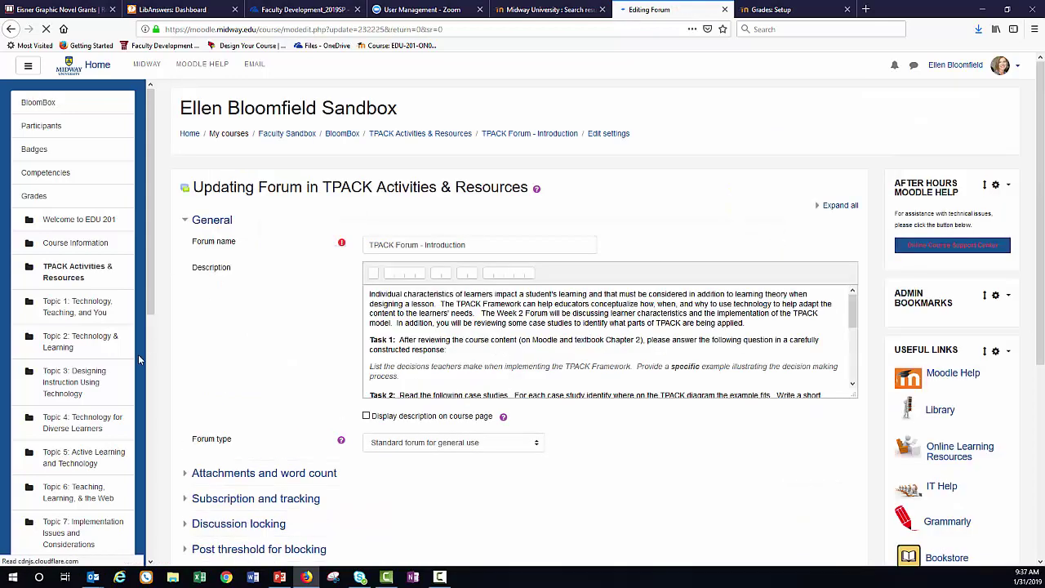
scroll(261, 421, down, 5)
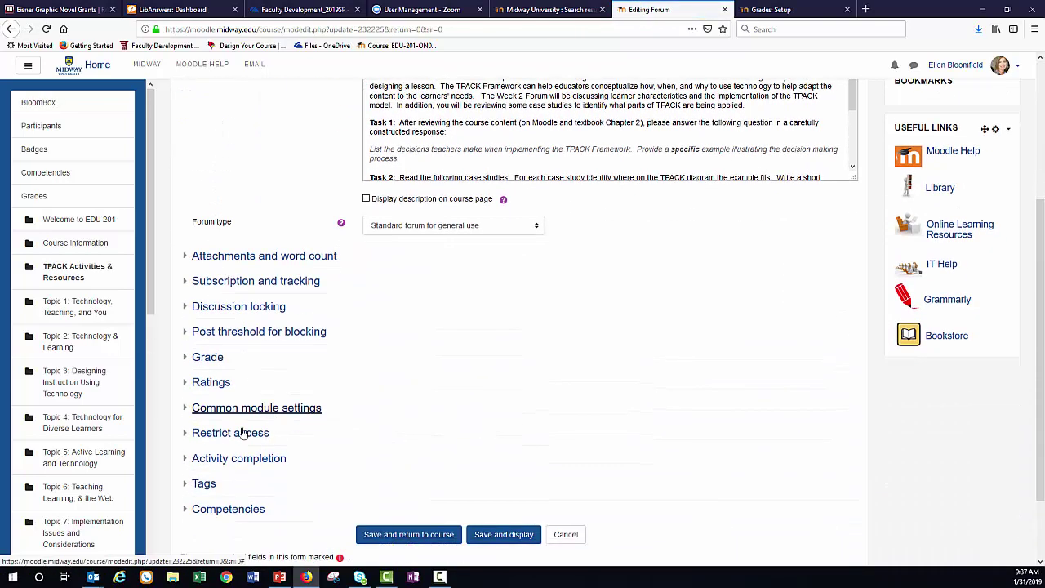
click(199, 435)
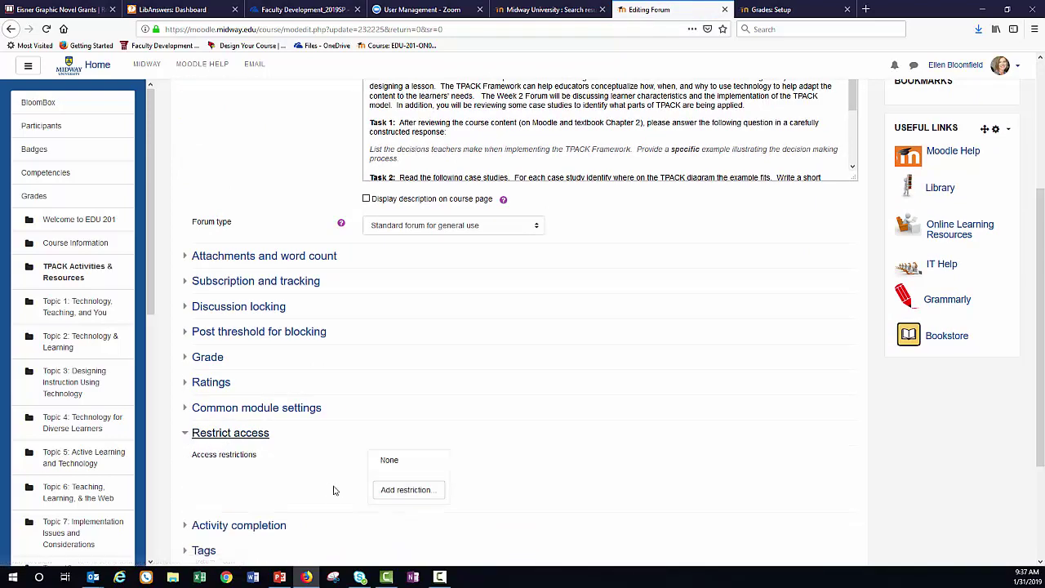
View the restriction types available for the forum, then cancel without adding one and return to the course.
scroll(207, 358, down, 3)
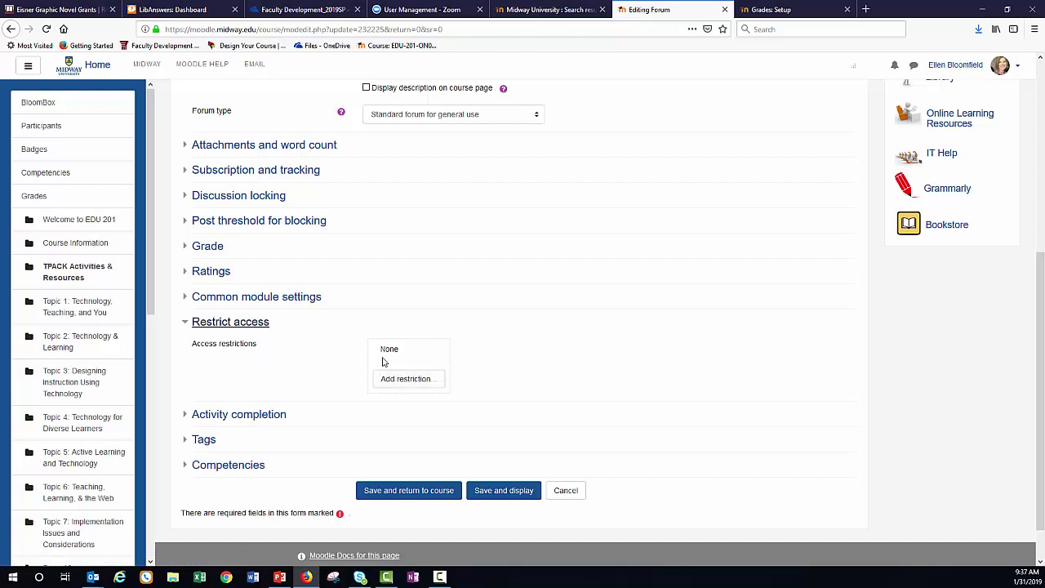
click(401, 380)
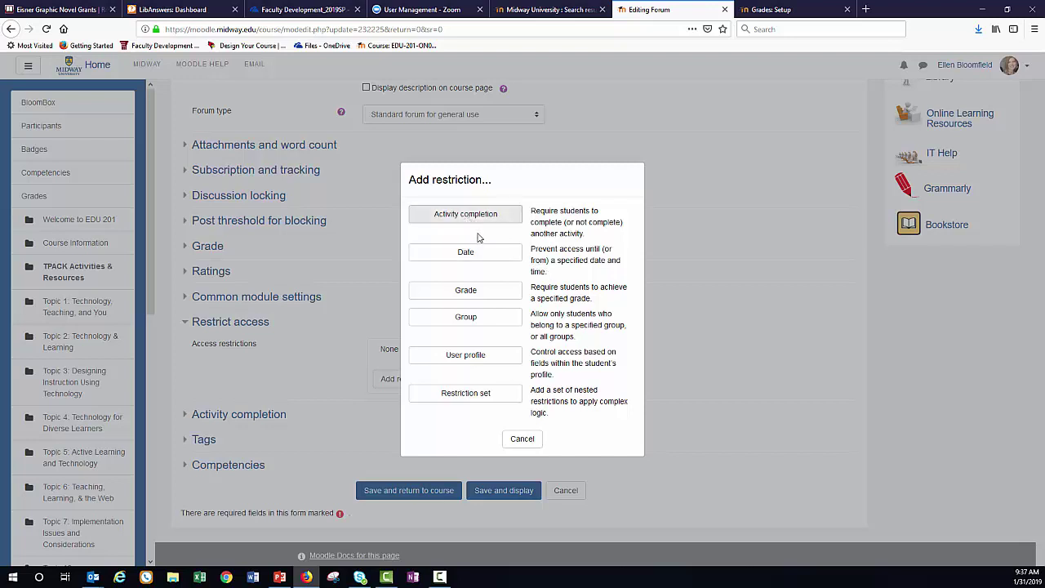
click(523, 438)
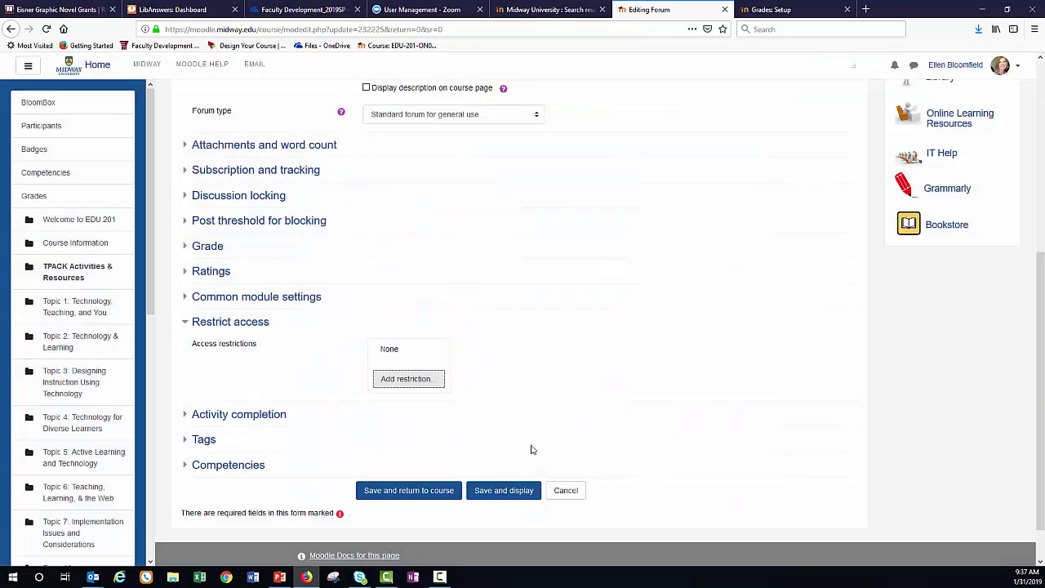
click(572, 494)
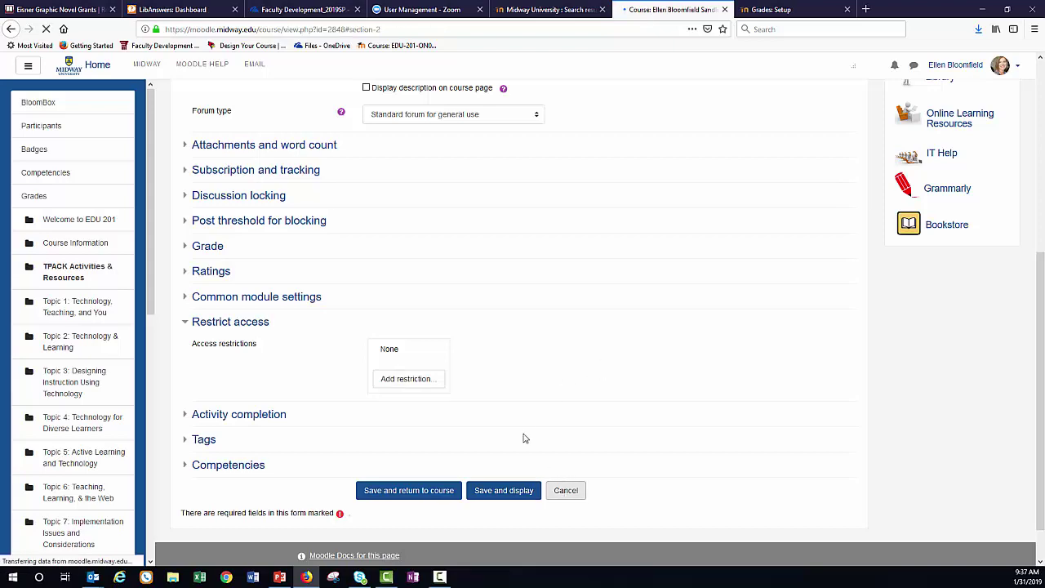
scroll(538, 468, up, 15)
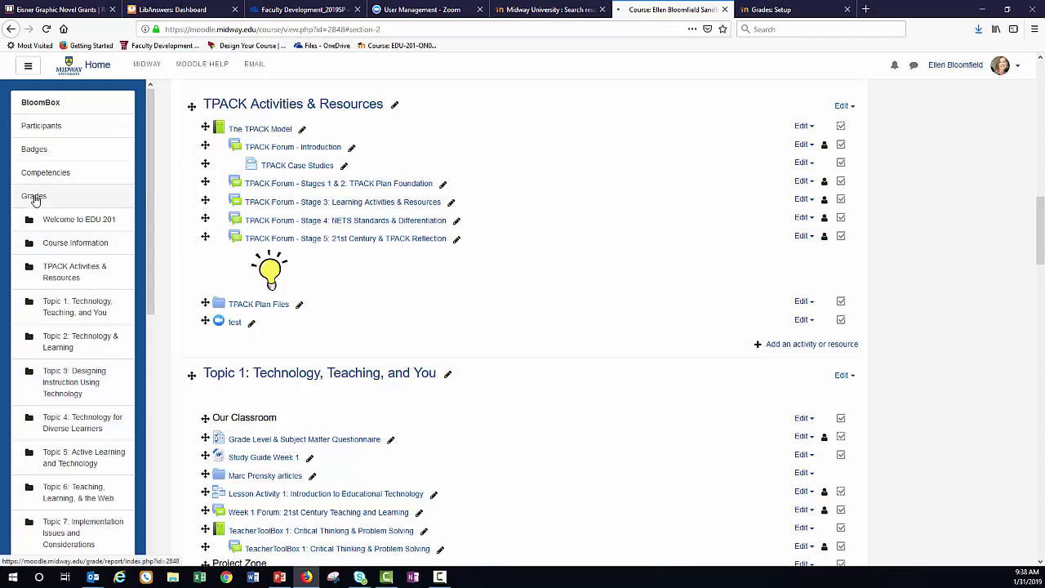
Open the sandbox course's gradebook setup and bring up the grade item settings for Lesson Activity: Chapter 11.
click(35, 198)
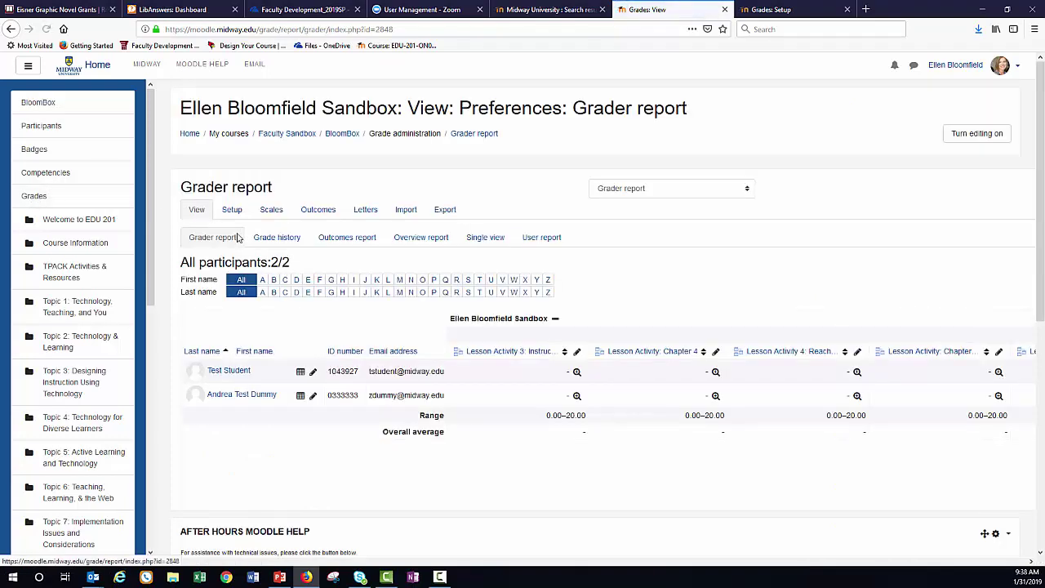
click(234, 211)
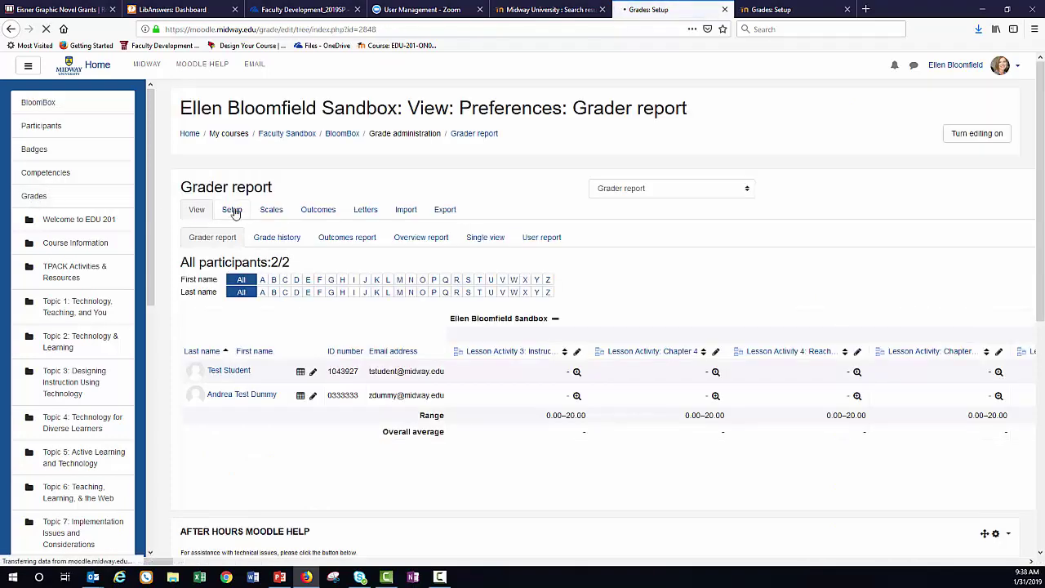
scroll(519, 396, down, 2)
scroll(522, 397, down, 1)
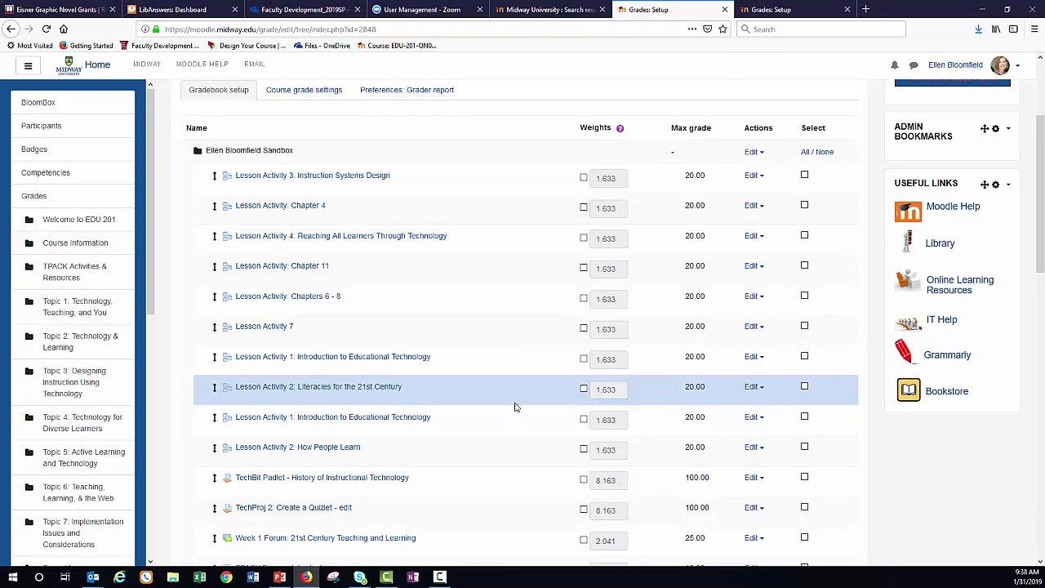
click(752, 267)
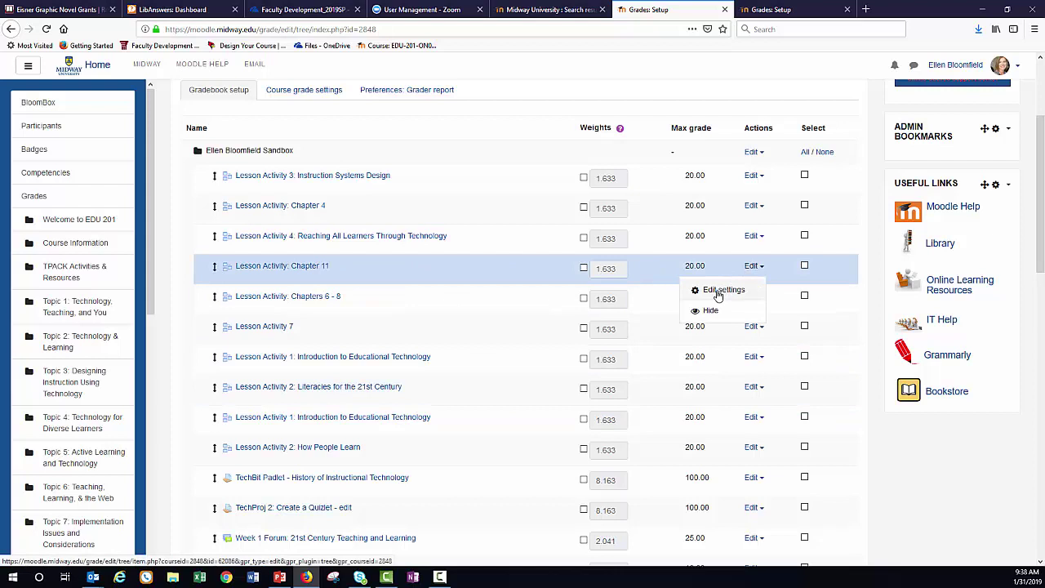
click(719, 292)
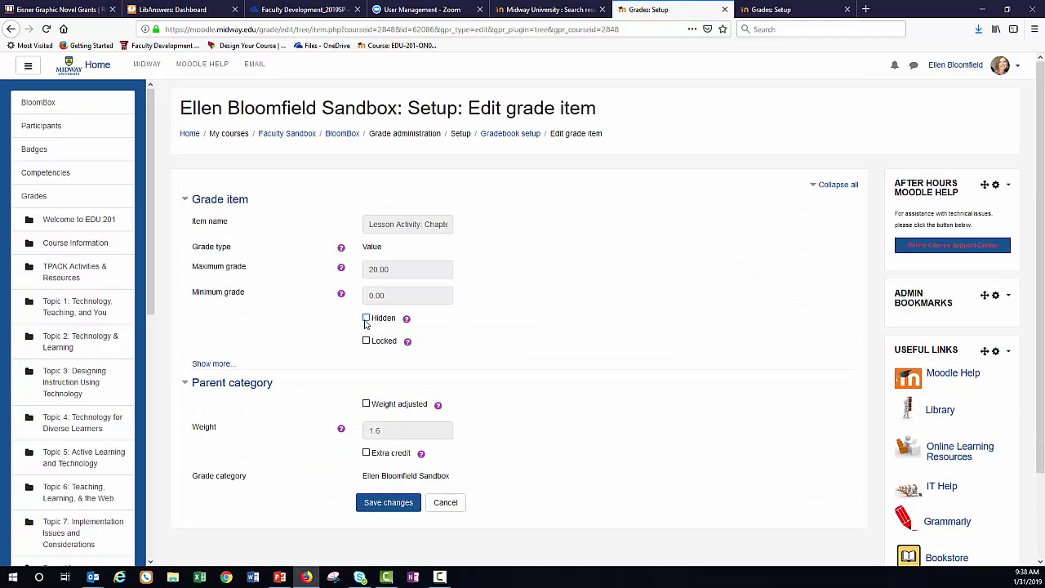
Review the grade item's additional hiding and locking options, including Hidden until and Lock after, and cancel without changing anything.
click(211, 364)
scroll(263, 405, down, 3)
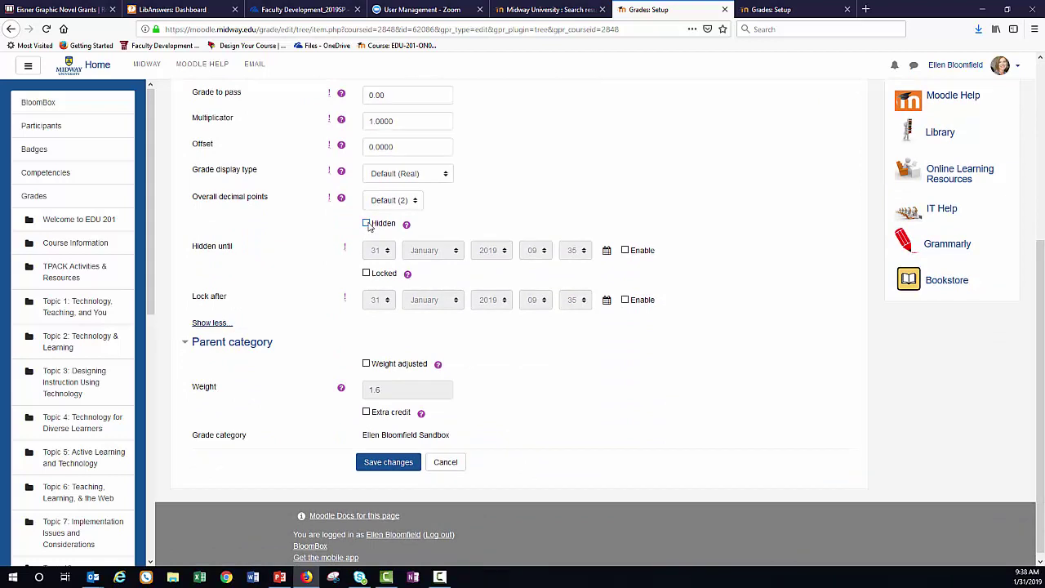
click(446, 462)
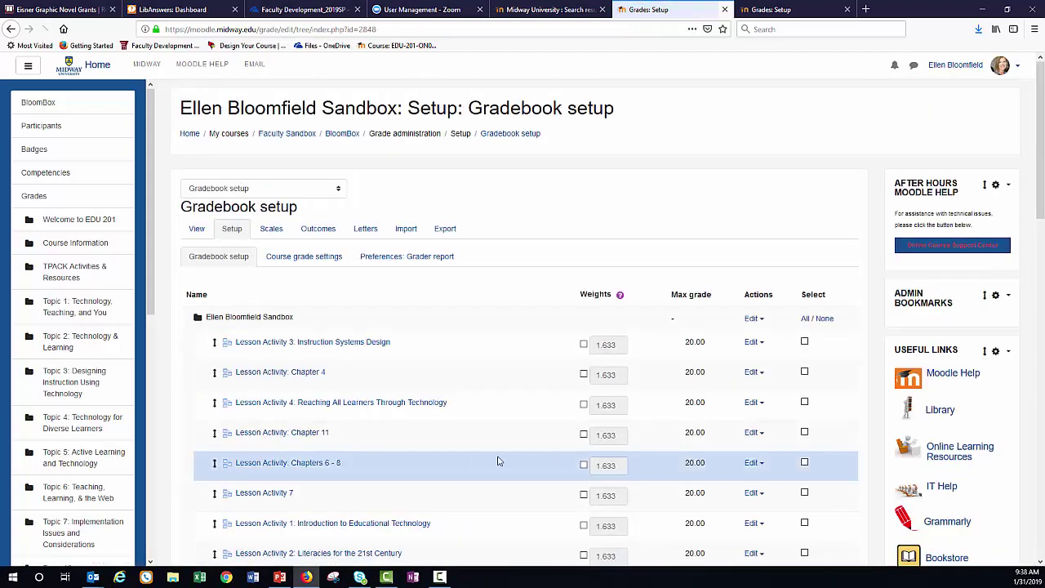